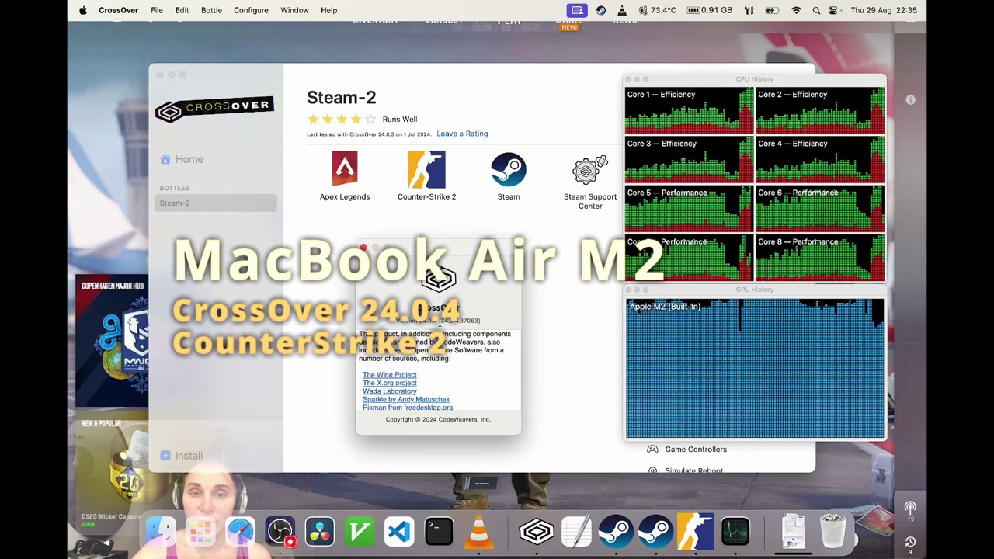
# Step: Close the About CrossOver box and inspect the Steam-2 bottle's advanced settings with D3DMetal and MSync enabled
pyautogui.click(365, 247)
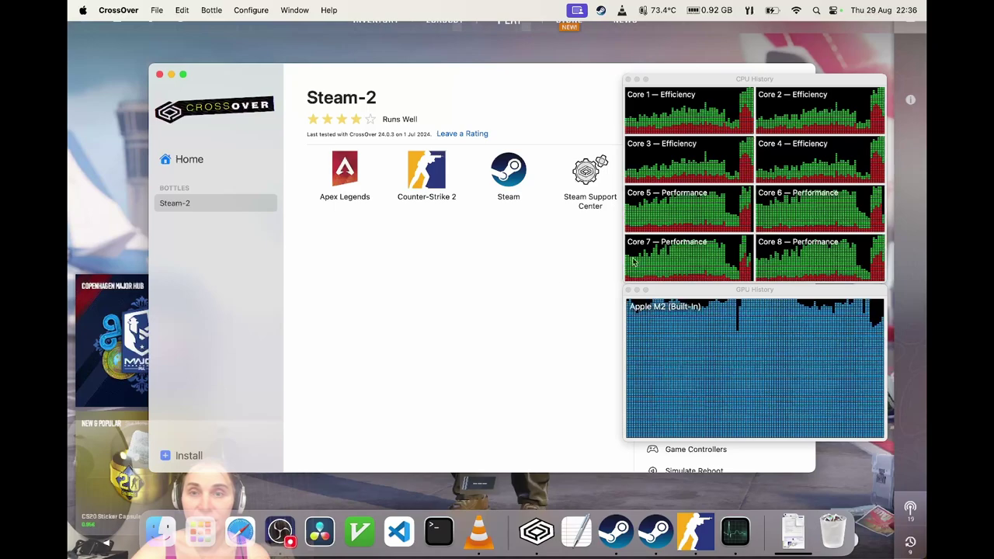
pyautogui.moveTo(506, 71); pyautogui.dragTo(249, 71)
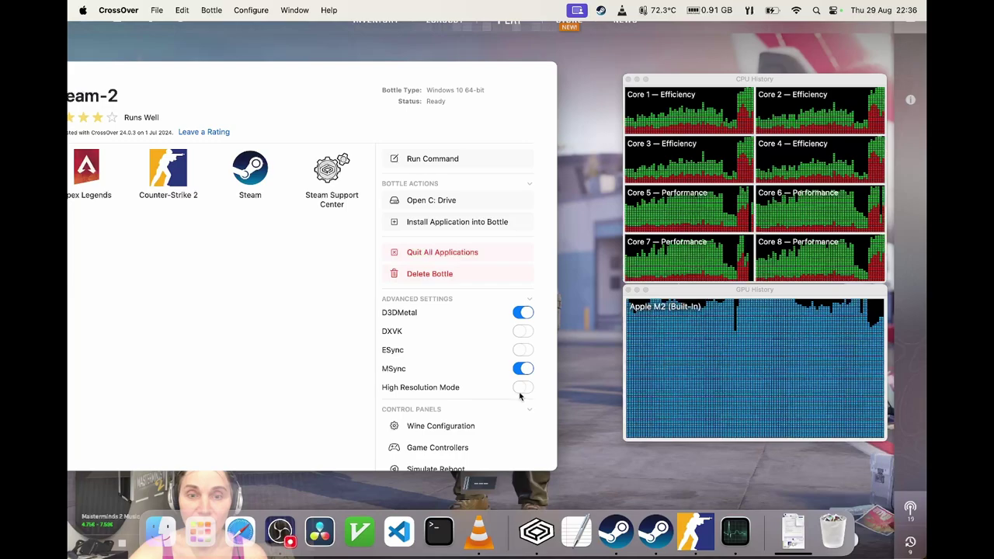
pyautogui.moveTo(312, 70); pyautogui.dragTo(459, 89)
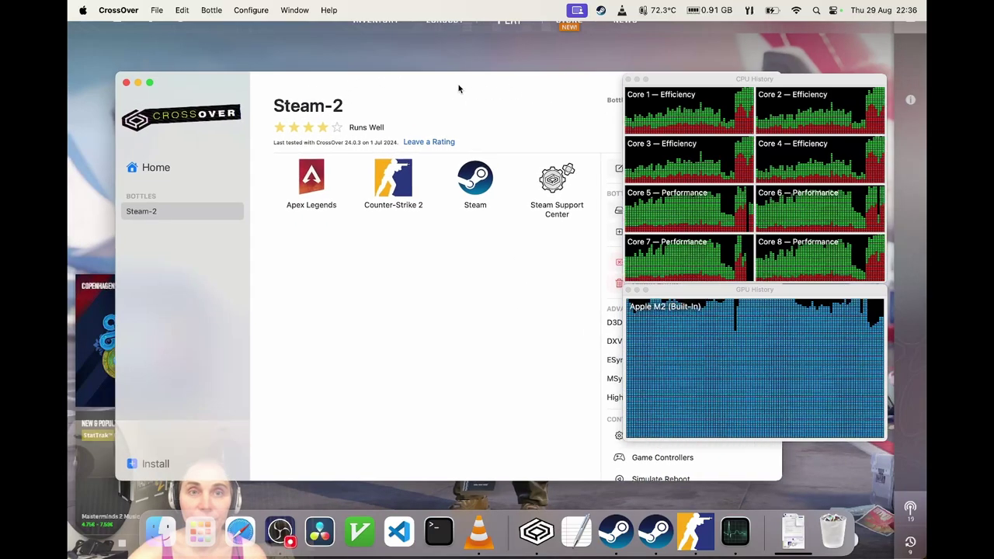
# Step: Show Counter-Strike 2's basic Video settings: Windowed, Widescreen 16:10, 1470x956 at 60 Hz
pyautogui.click(244, 45)
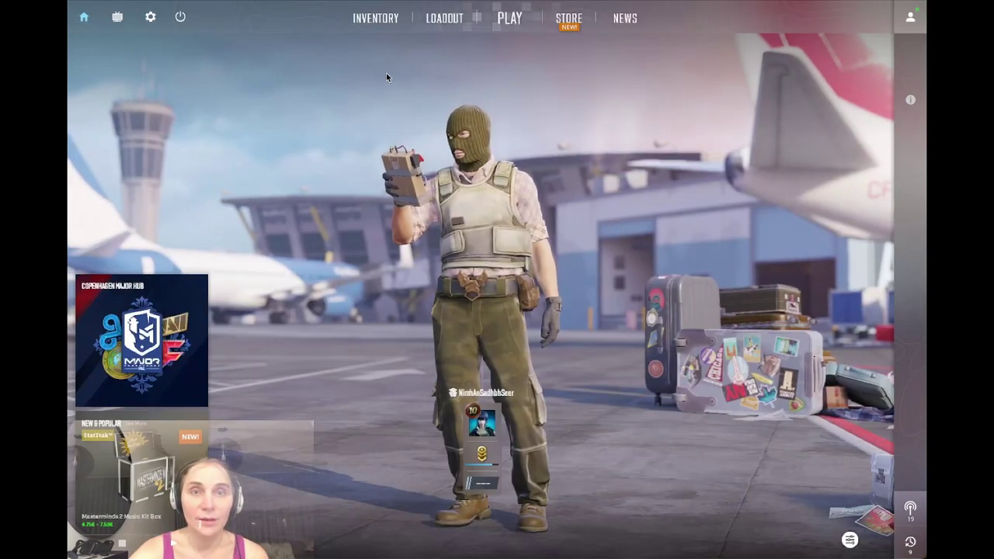
pyautogui.click(150, 16)
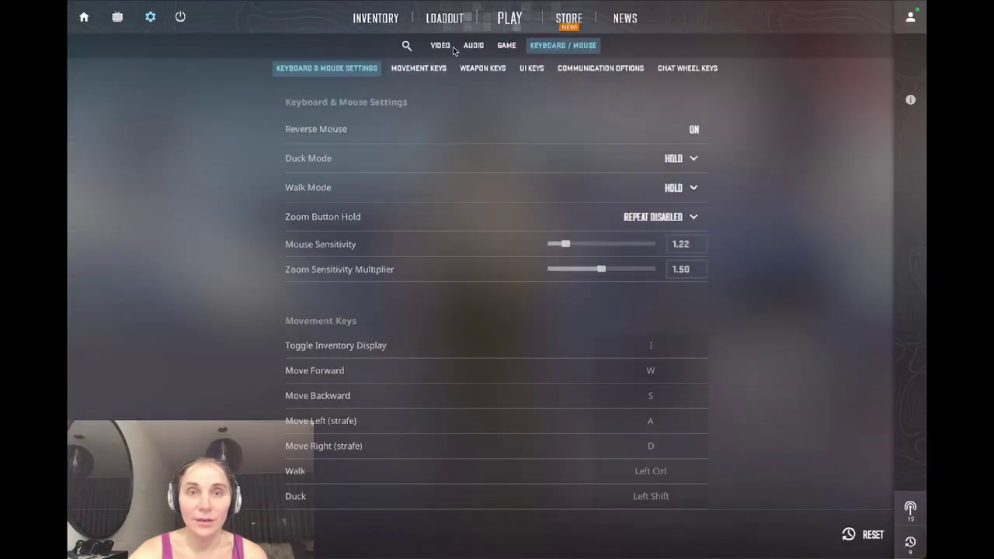
pyautogui.click(439, 45)
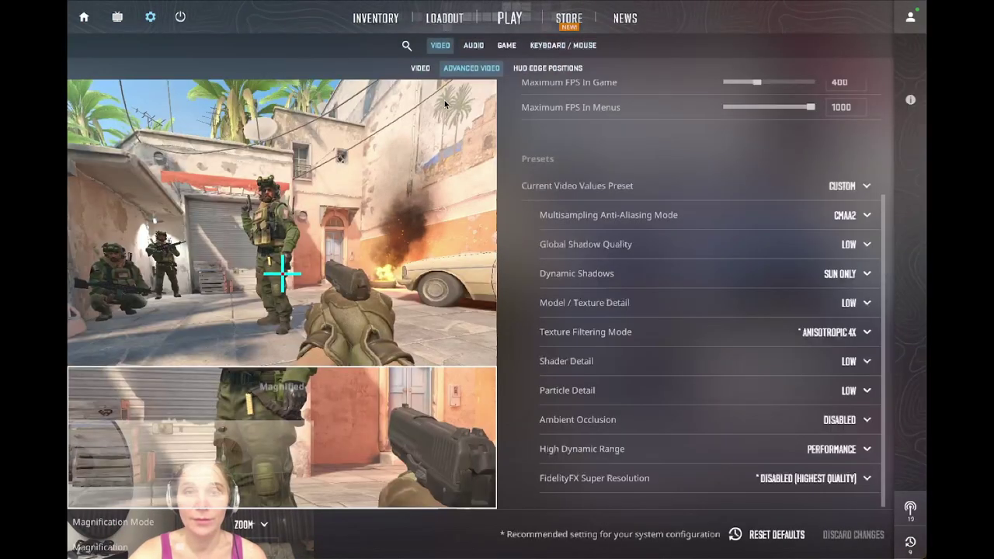
pyautogui.click(420, 67)
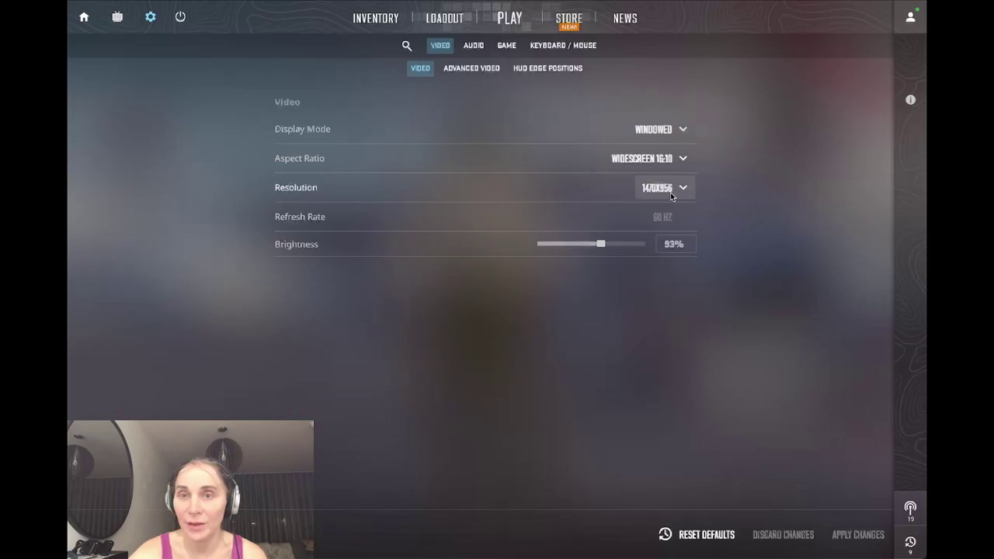
# Step: Review the Custom advanced video preset (CMAA2, Low shadows/textures, 4X anisotropic), then switch to the Mac desktop
pyautogui.click(472, 68)
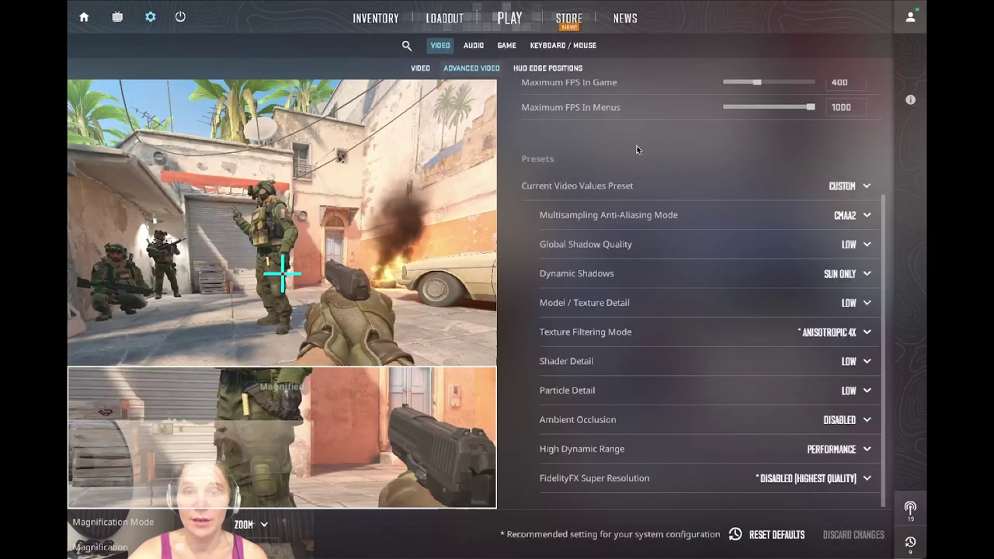
pyautogui.click(852, 186)
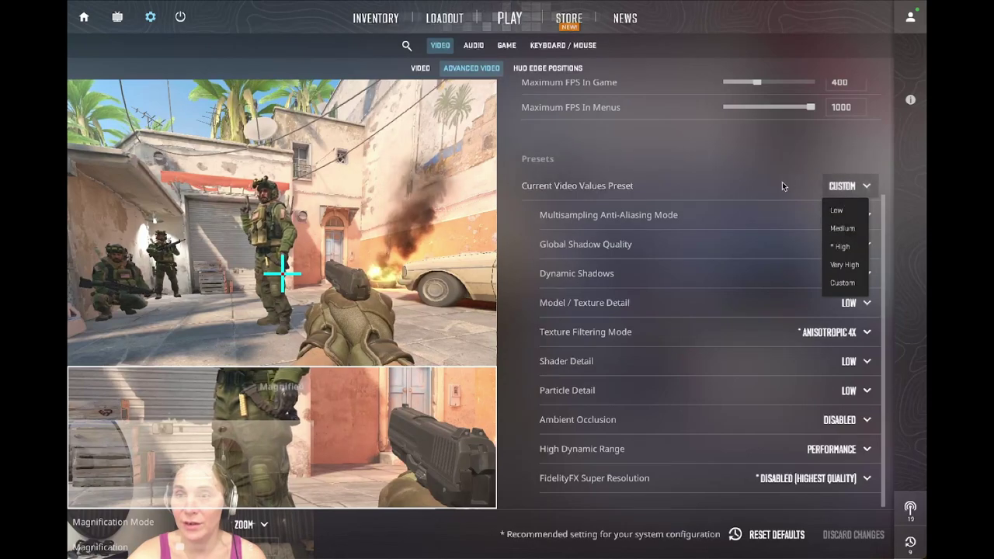
pyautogui.scroll(2, 708, 159)
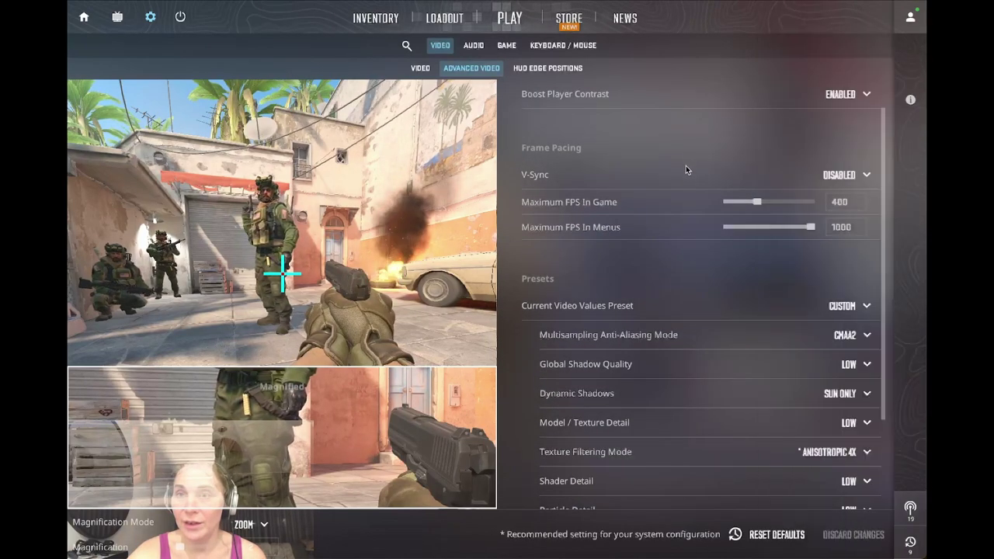
pyautogui.moveTo(882, 146); pyautogui.dragTo(883, 308)
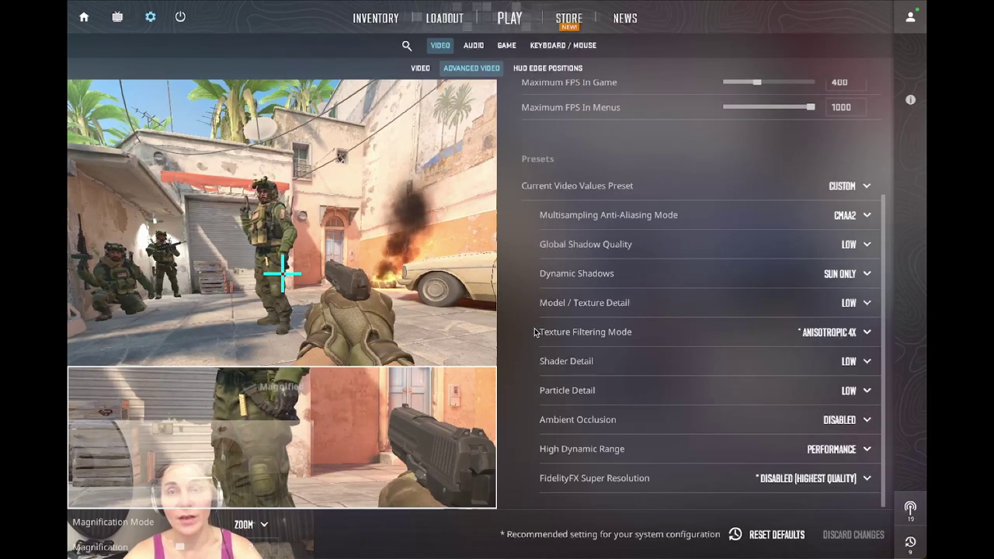
pyautogui.press('super+Tab')
# Step: Check free memory and CPU/GPU temperatures from the menu bar, then return to Counter-Strike 2
pyautogui.click(713, 11)
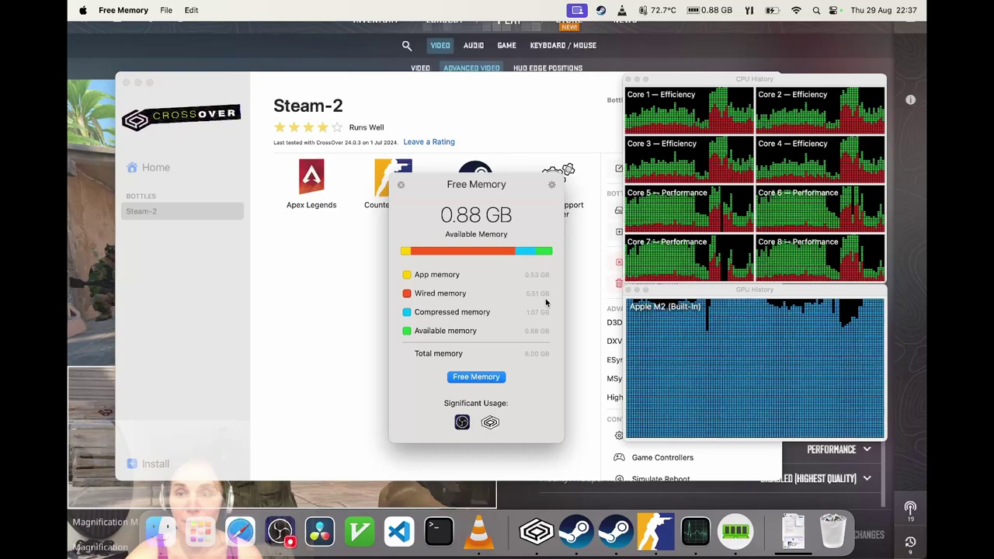
pyautogui.click(401, 187)
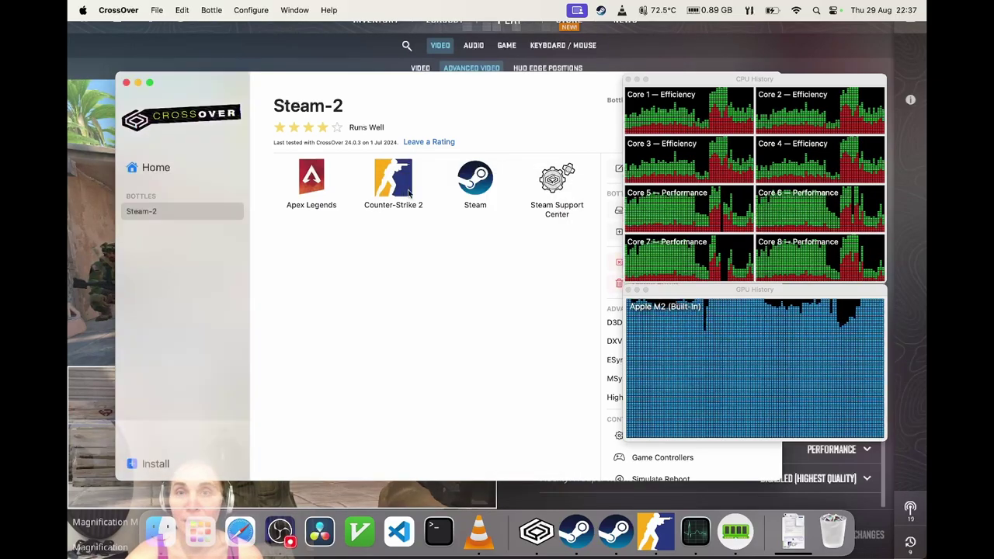
pyautogui.click(664, 10)
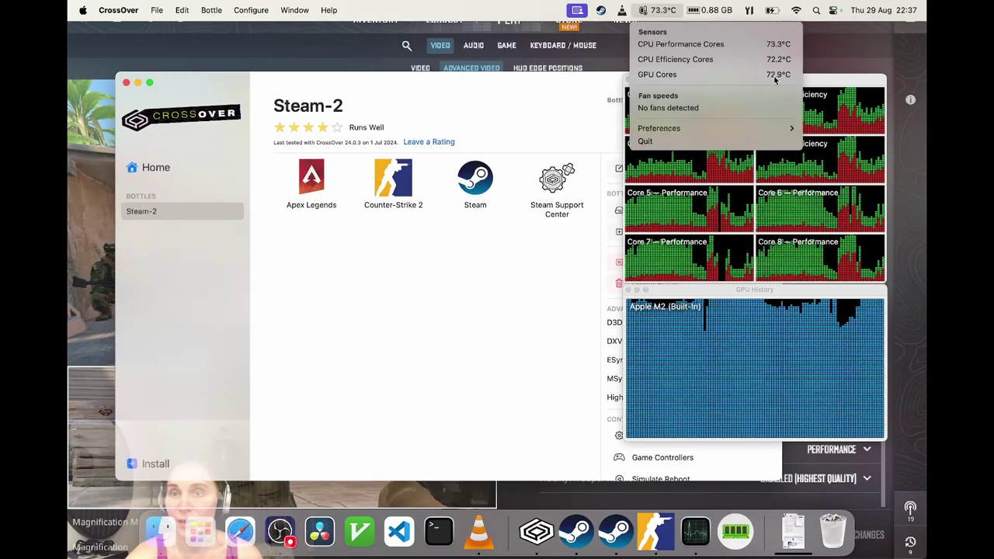
pyautogui.click(685, 223)
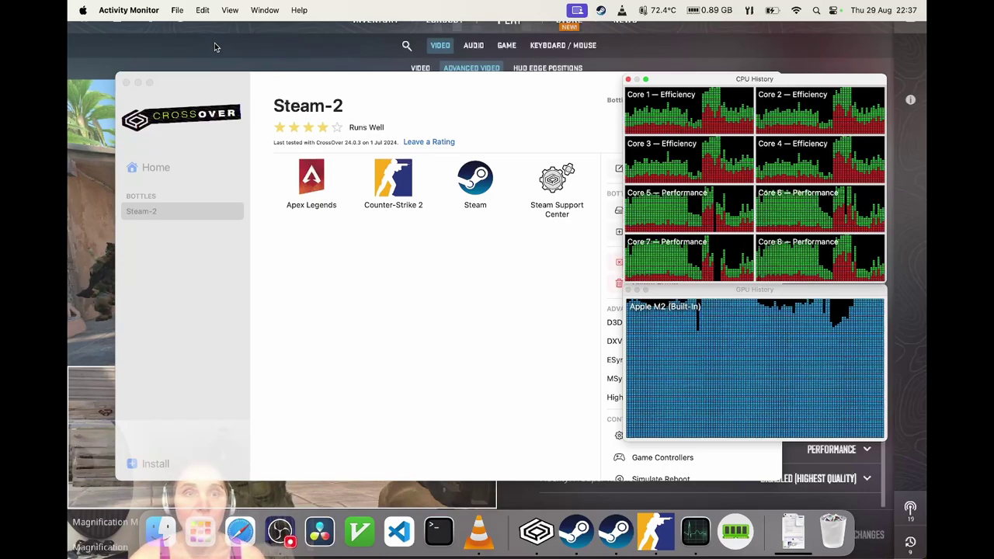
pyautogui.press('super+Tab')
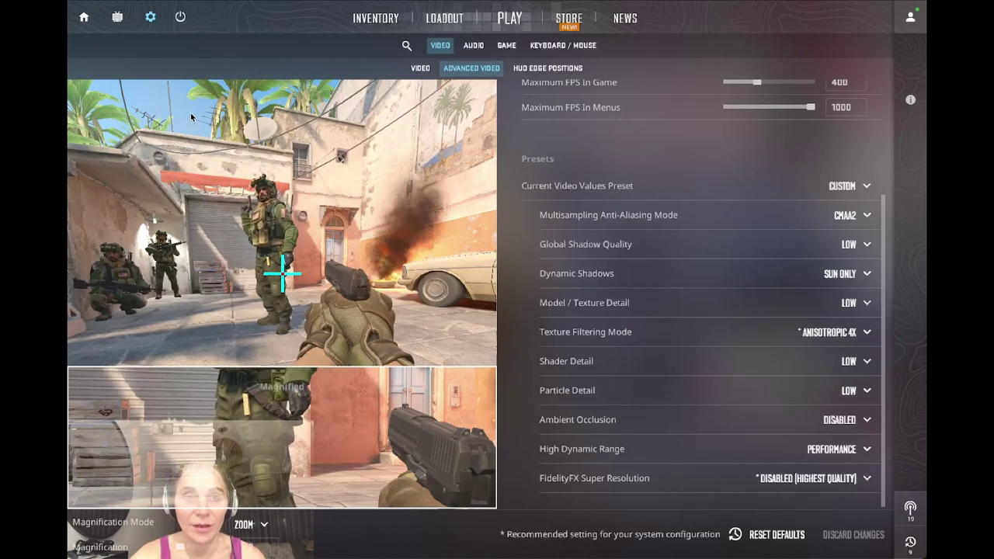
# Step: Queue for an Arms Race match on the Baggage, Shoots and Pool Day maps
pyautogui.click(83, 17)
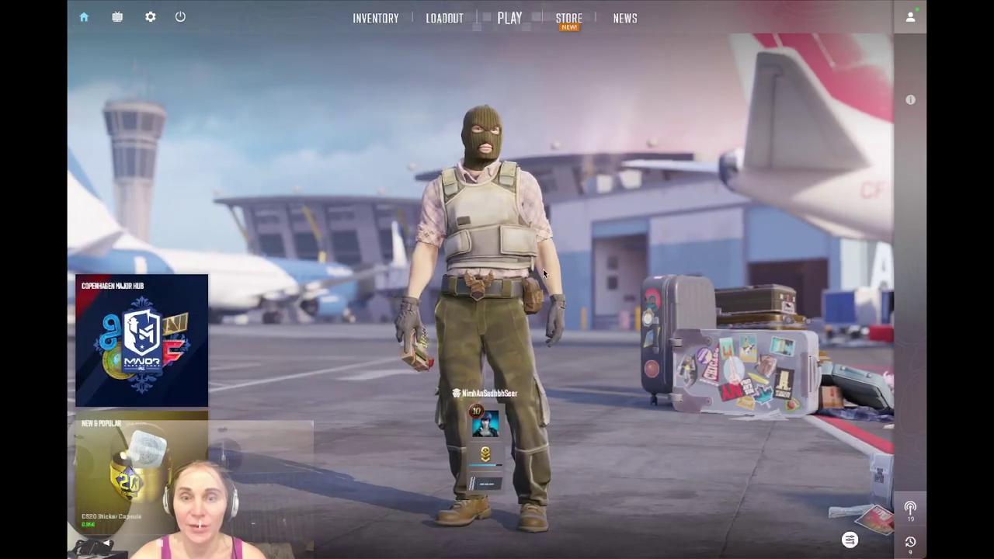
pyautogui.click(510, 24)
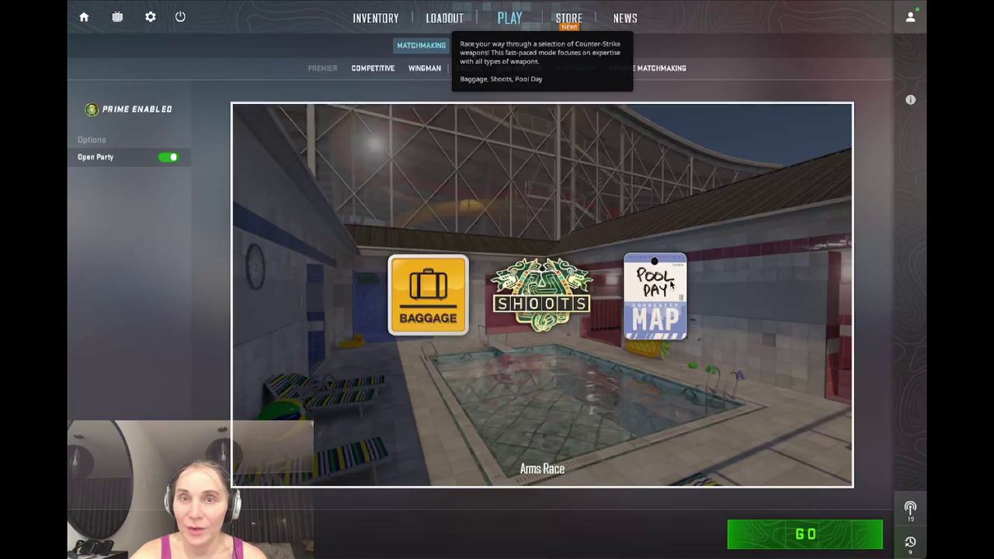
pyautogui.click(780, 541)
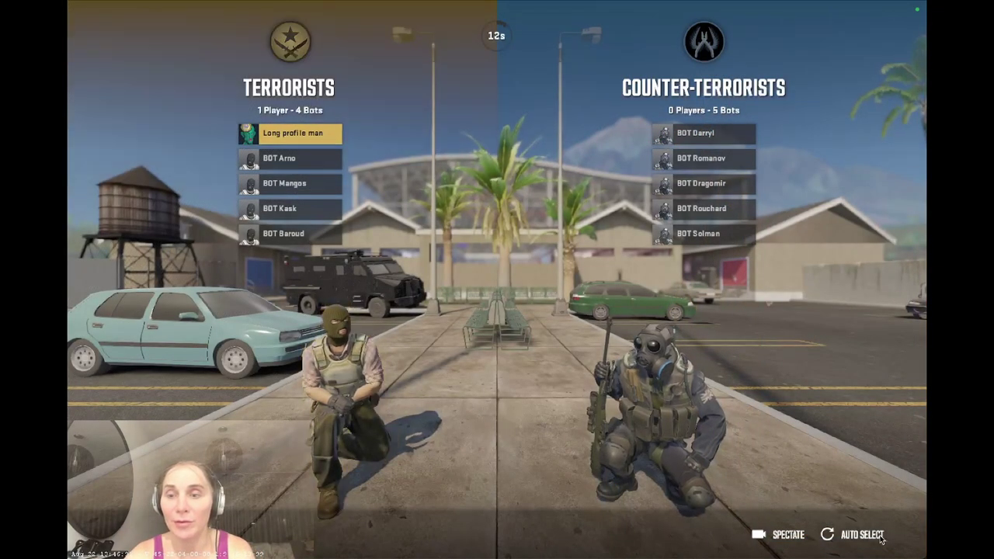
# Step: Auto-select a team, fight bots with the scoped SCAR-20, and pause on the 0-kill, 2-death scoreboard
pyautogui.click(854, 535)
pyautogui.press('w')
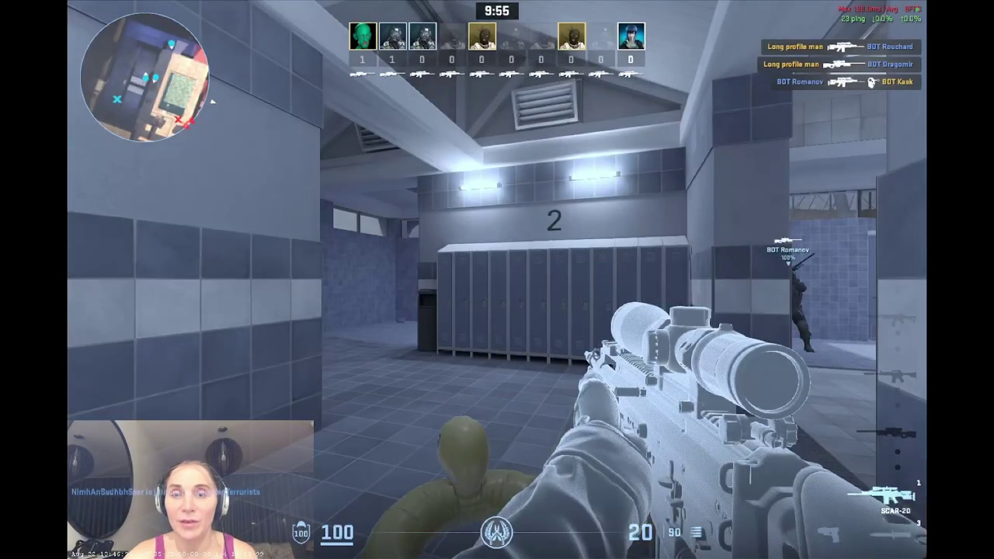
pyautogui.press('w')
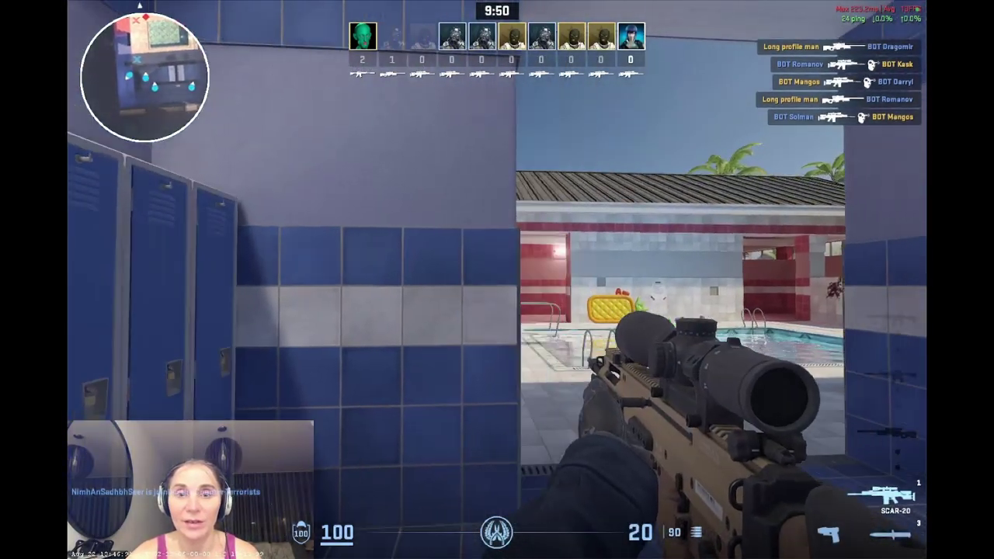
pyautogui.rightClick(497, 279)
pyautogui.click(497, 280)
pyautogui.click(496, 279)
pyautogui.click(497, 279)
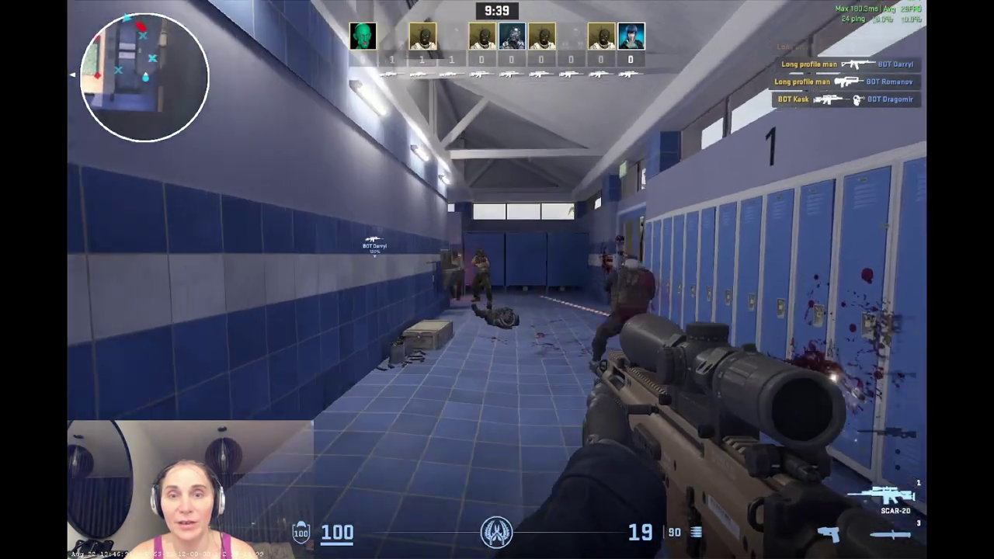
pyautogui.press('Escape')
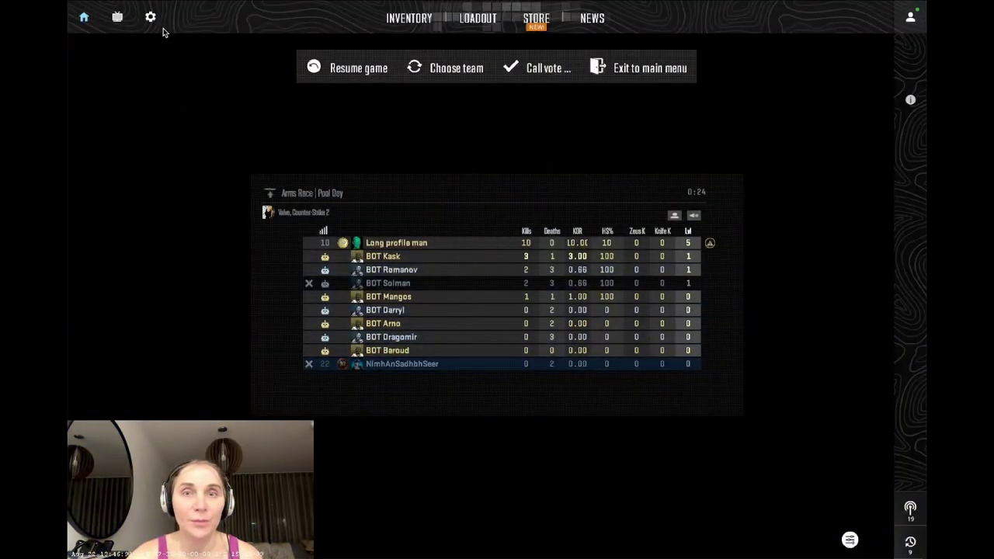
# Step: Leave the Arms Race match for the main menu and bring up the quit-game confirmation
pyautogui.click(644, 74)
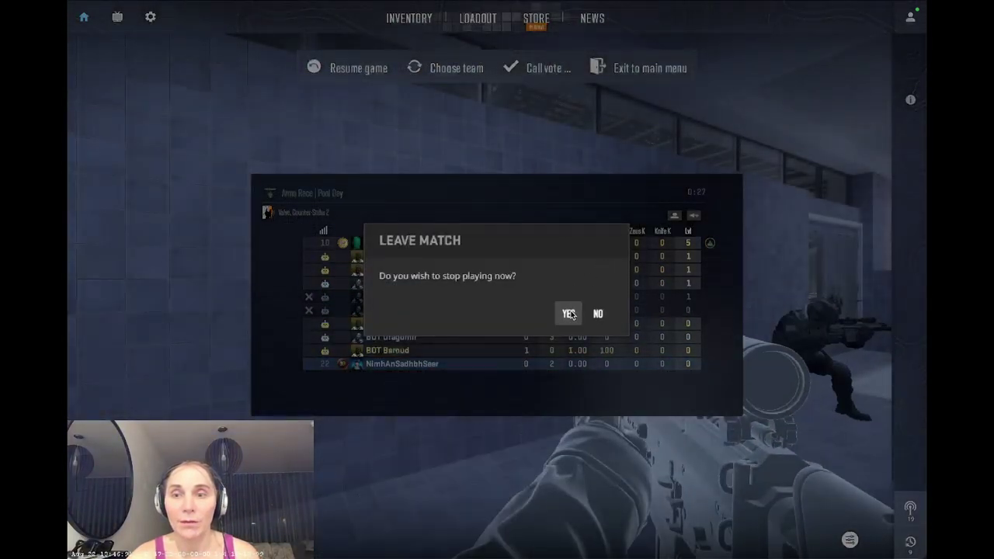
pyautogui.click(570, 314)
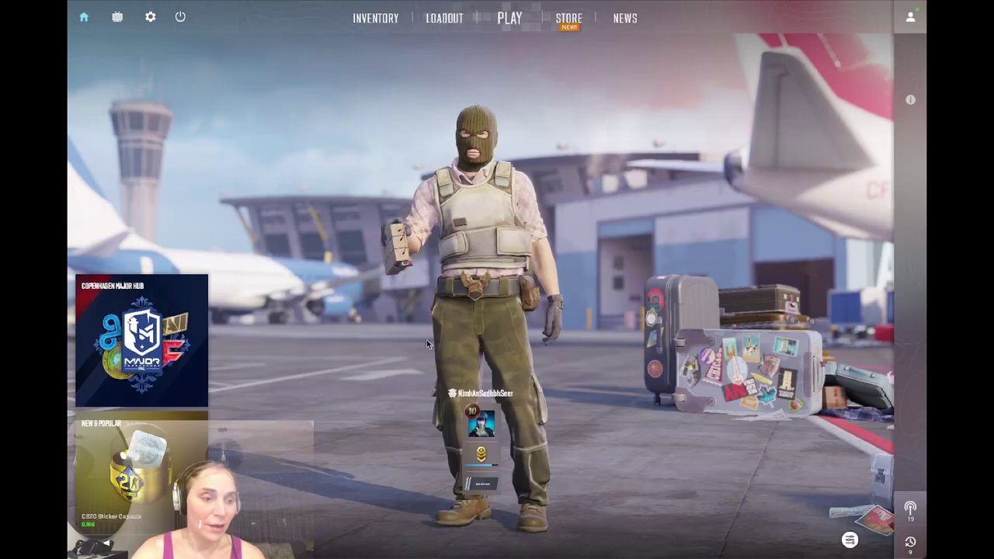
pyautogui.click(179, 17)
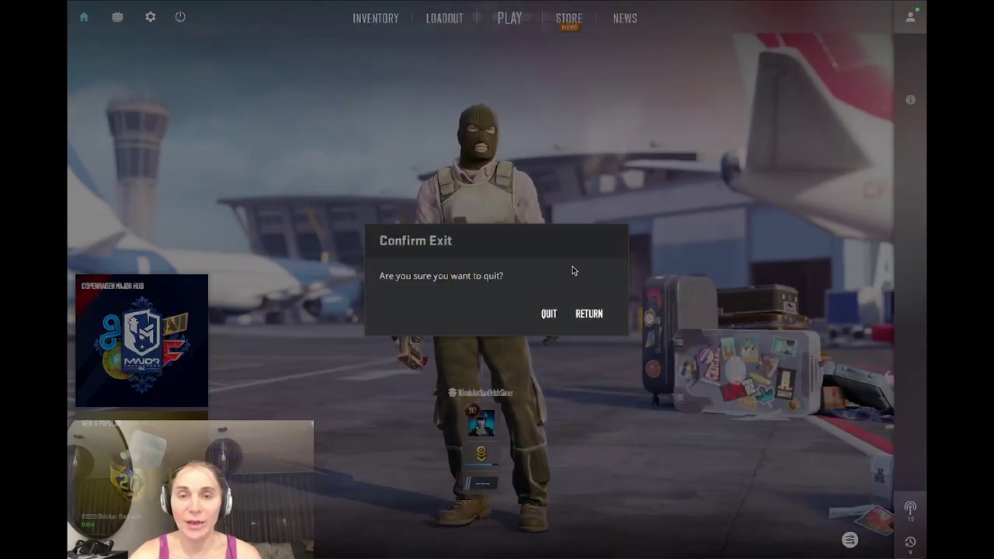